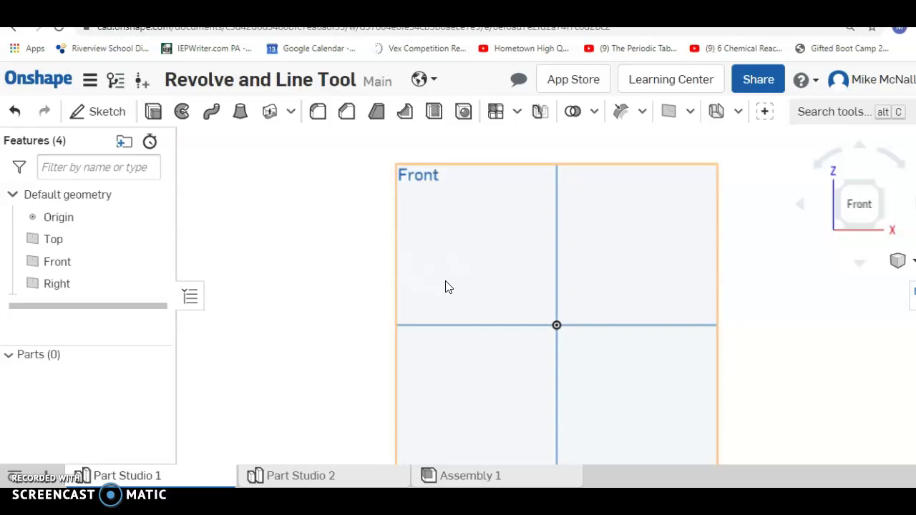
- Sketch a triangle on the Front plane with its base through the origin, about 2.13 wide with sides about 1.78 and 1.75 long
click(107, 118)
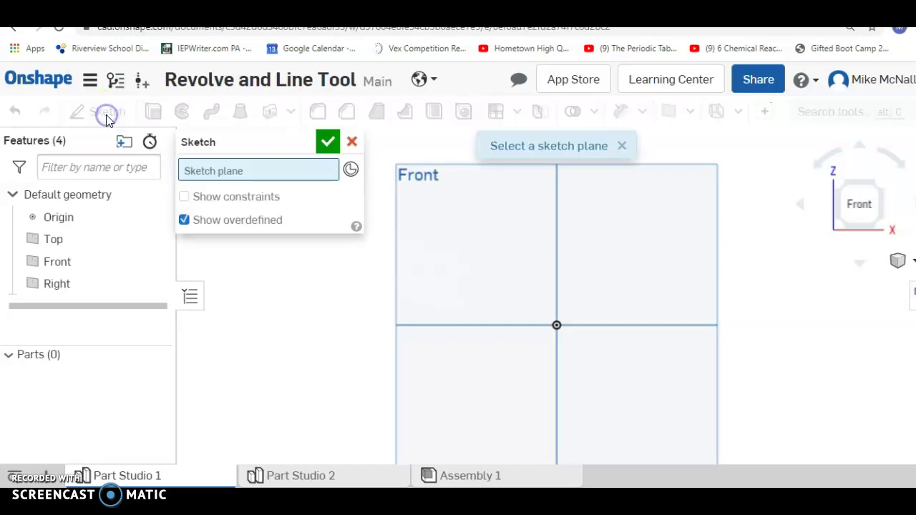
click(499, 289)
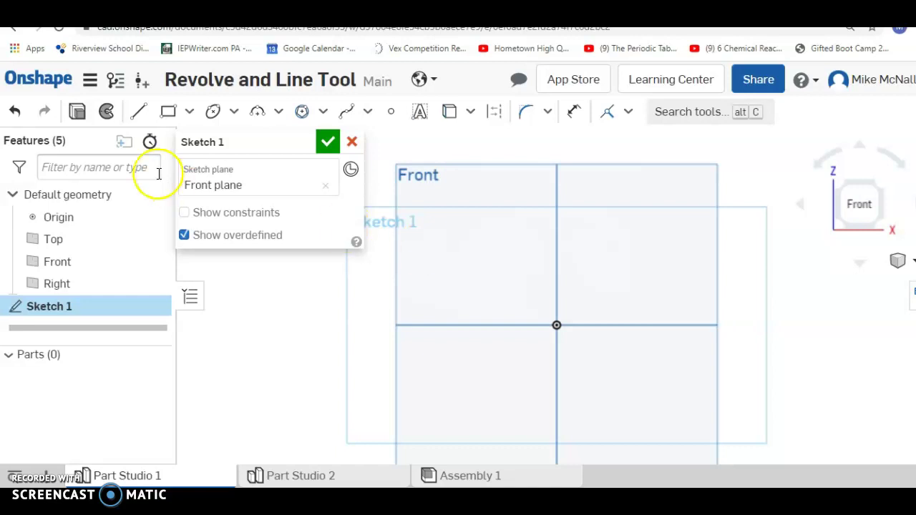
click(140, 114)
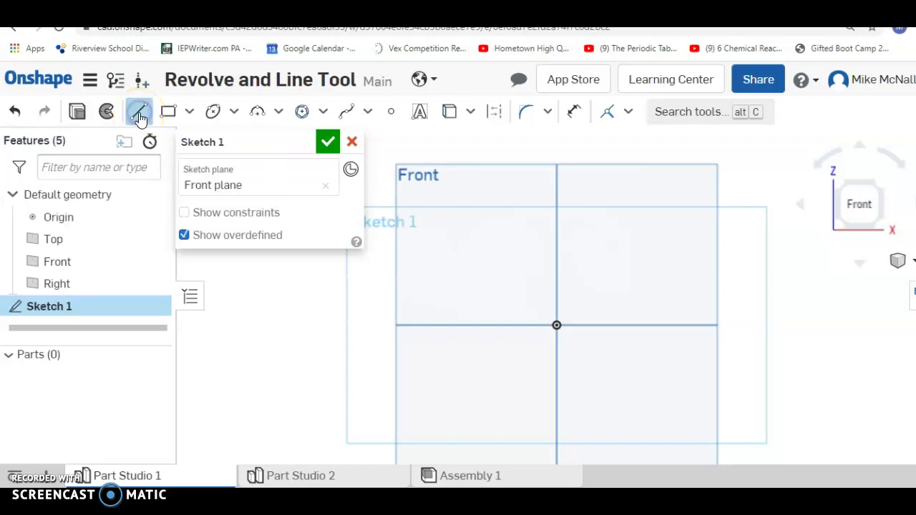
drag(559, 256, 513, 314)
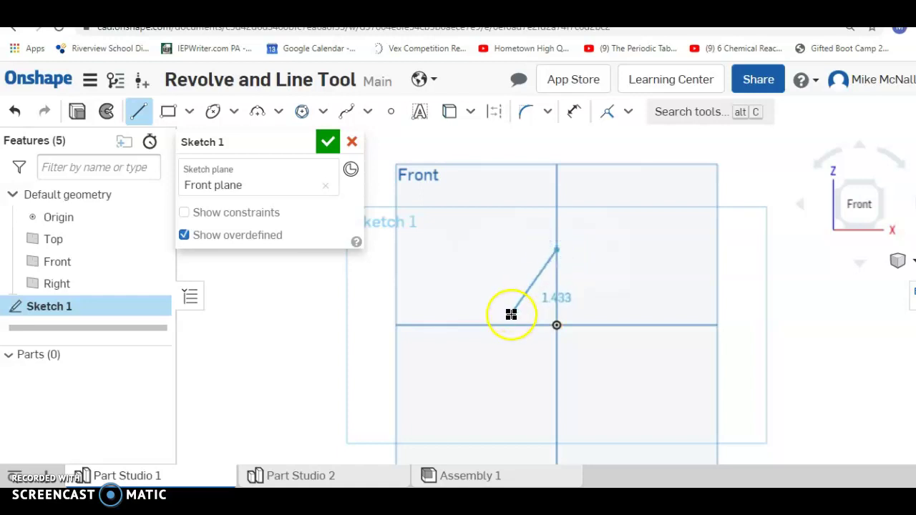
click(499, 325)
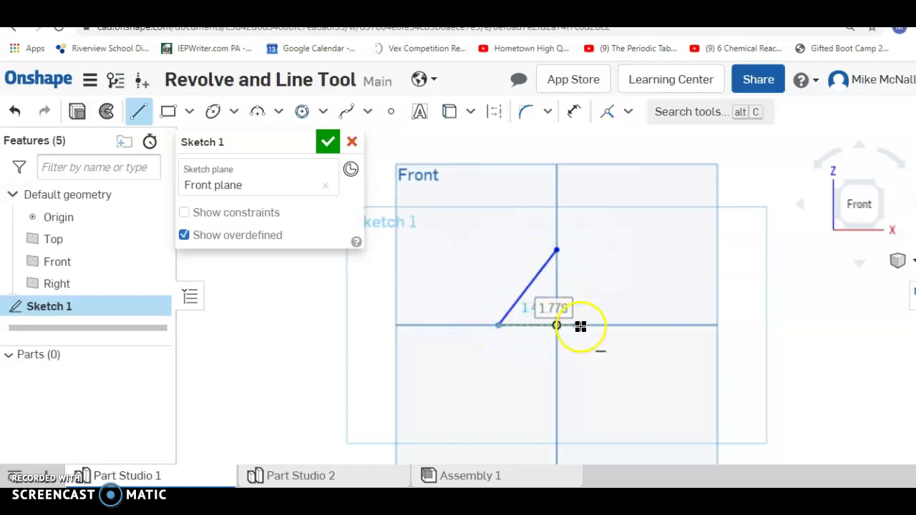
click(612, 326)
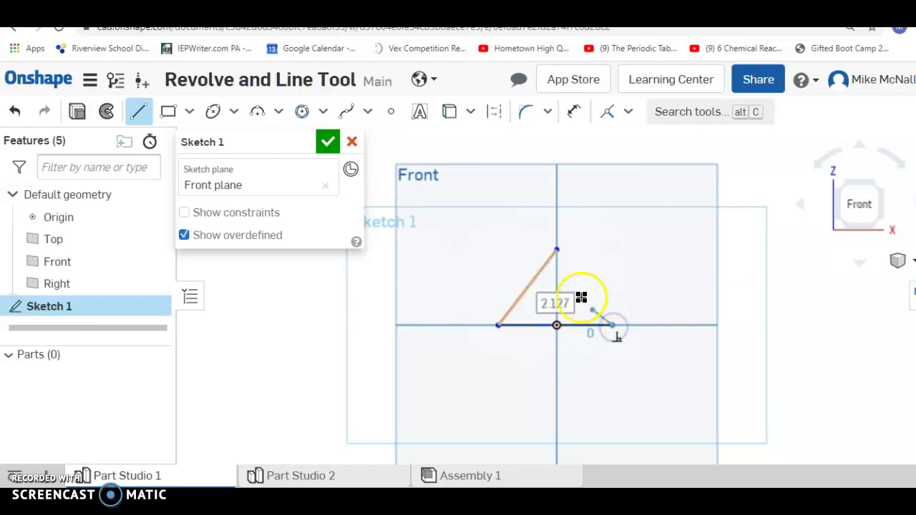
click(560, 253)
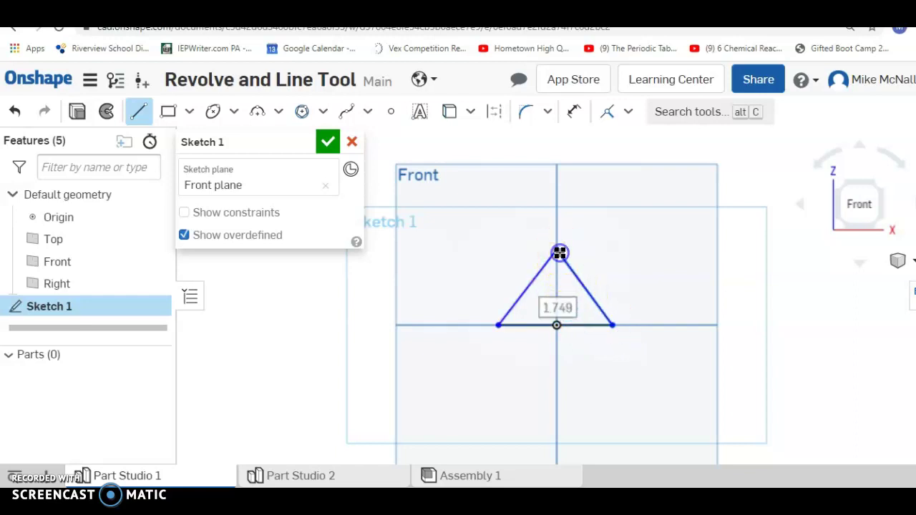
- Dimension the angle between the triangle's right slanted side and its base as 60 degrees
click(573, 112)
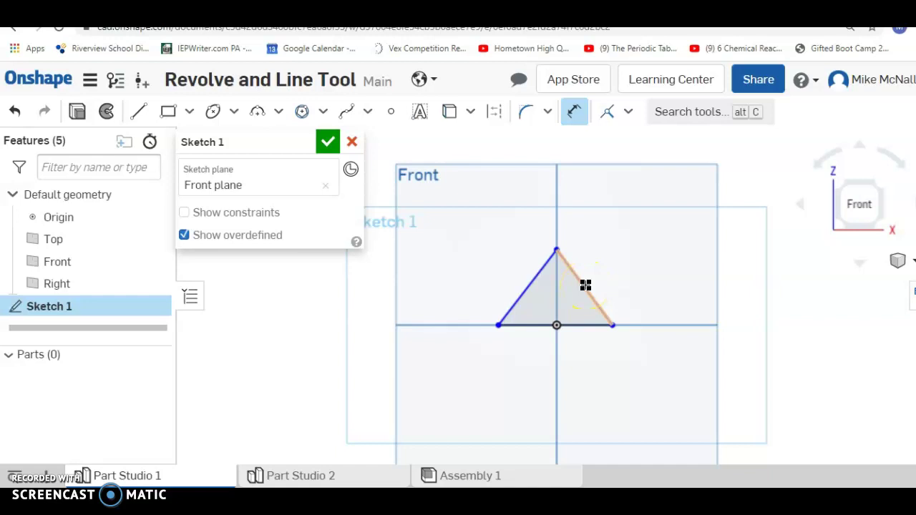
drag(586, 287, 585, 323)
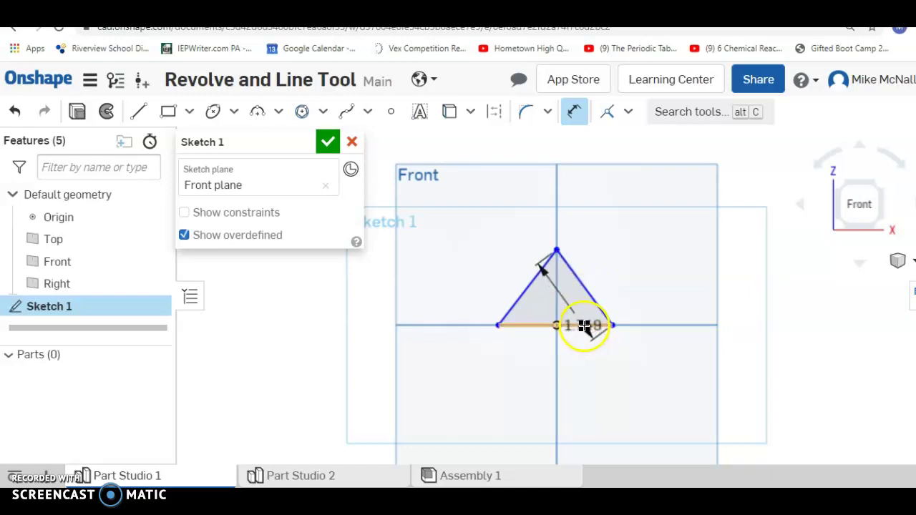
drag(586, 326, 566, 301)
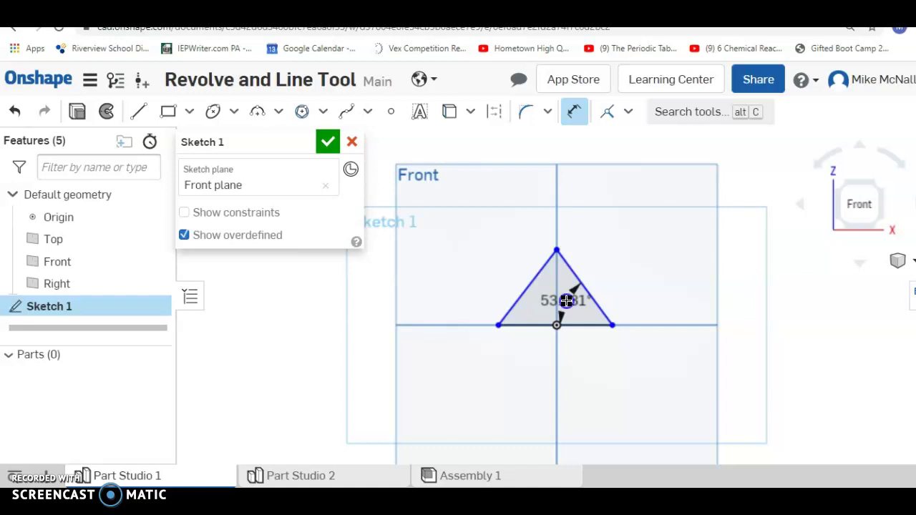
double_click(566, 301)
key(BackSpace)
text(60)
key(Return)
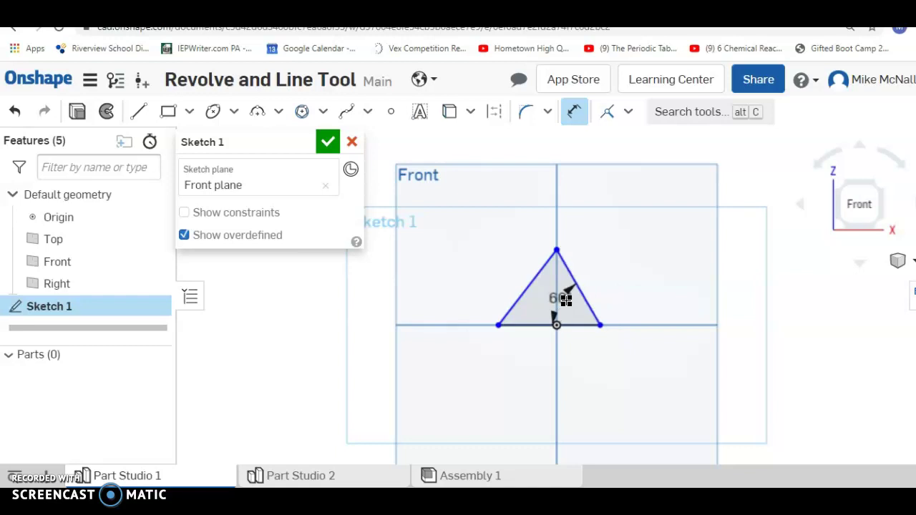
- Dimension the angle between the triangle's left slanted side and its base as 60 degrees and finish the sketch
click(520, 301)
click(528, 324)
click(538, 304)
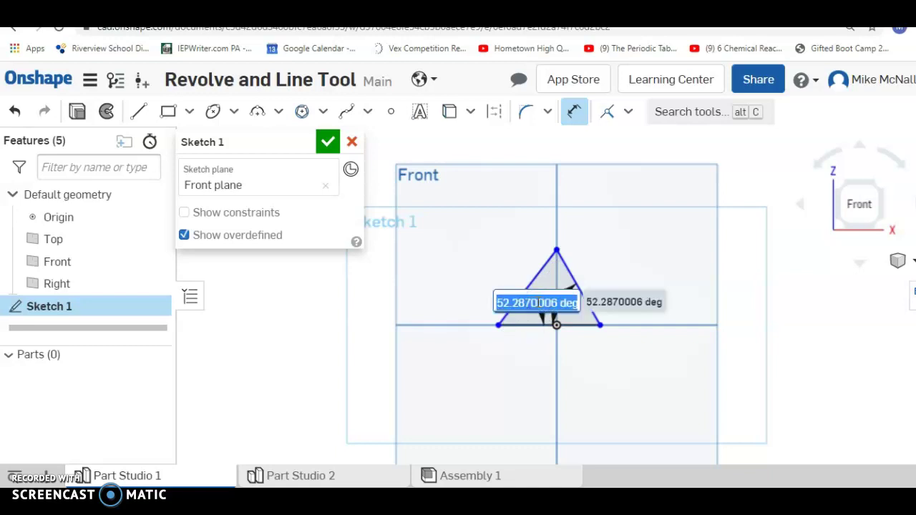
text(60)
key(Return)
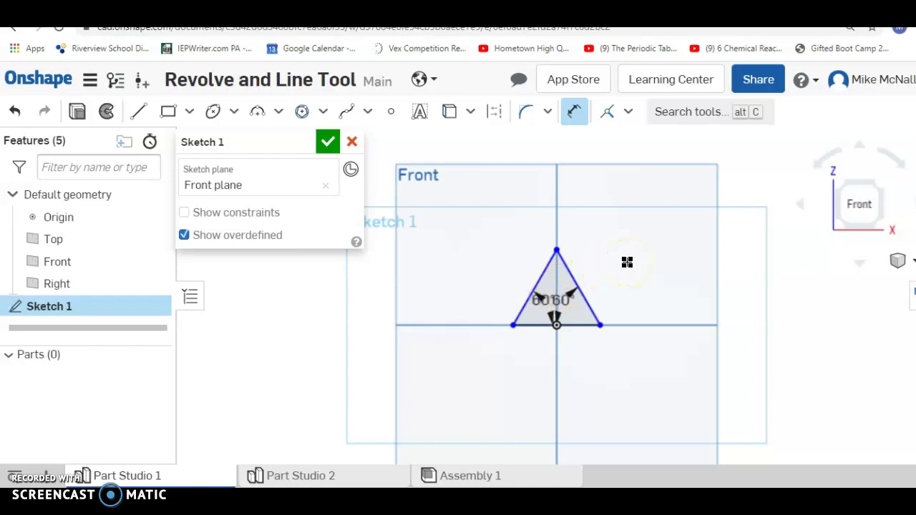
click(328, 143)
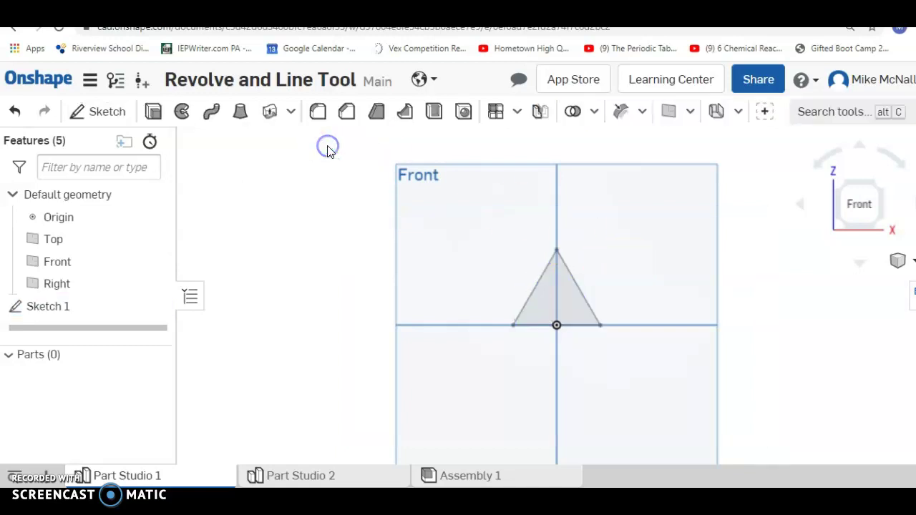
- Set up a full solid revolve of the triangle region around its left slanted edge
click(183, 113)
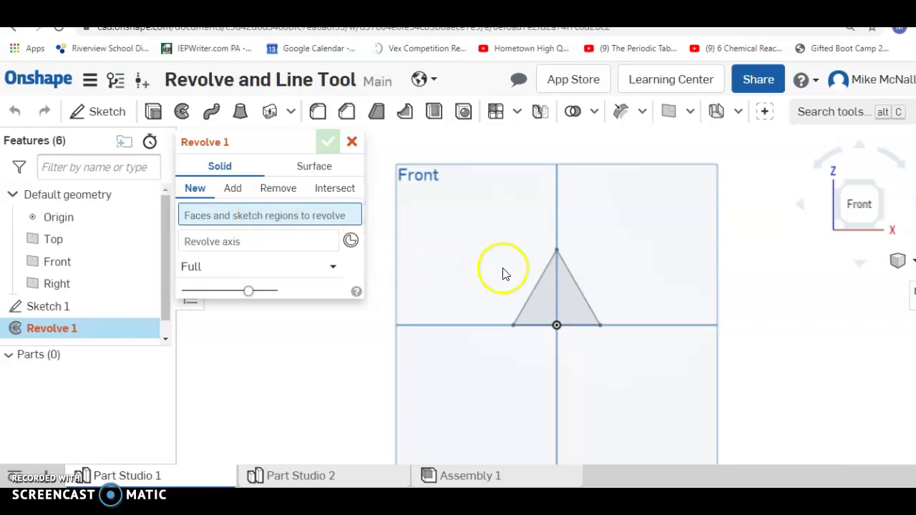
click(557, 297)
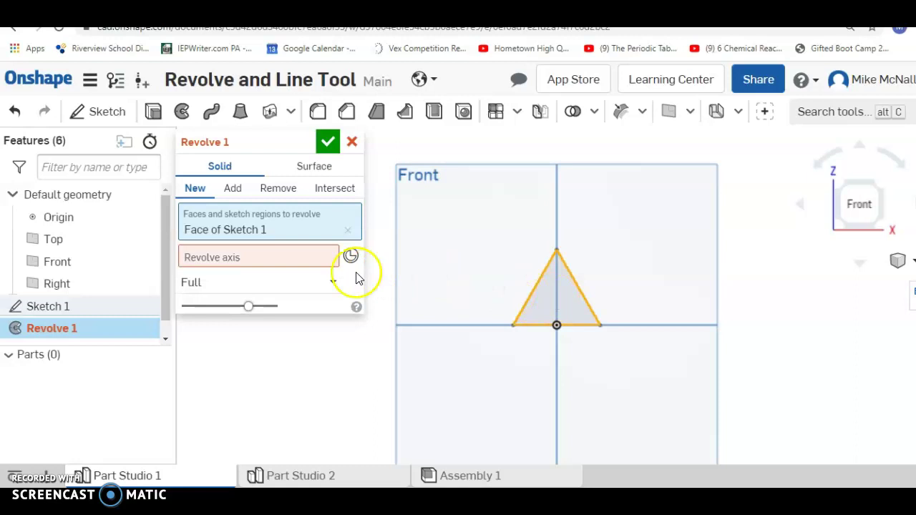
click(264, 260)
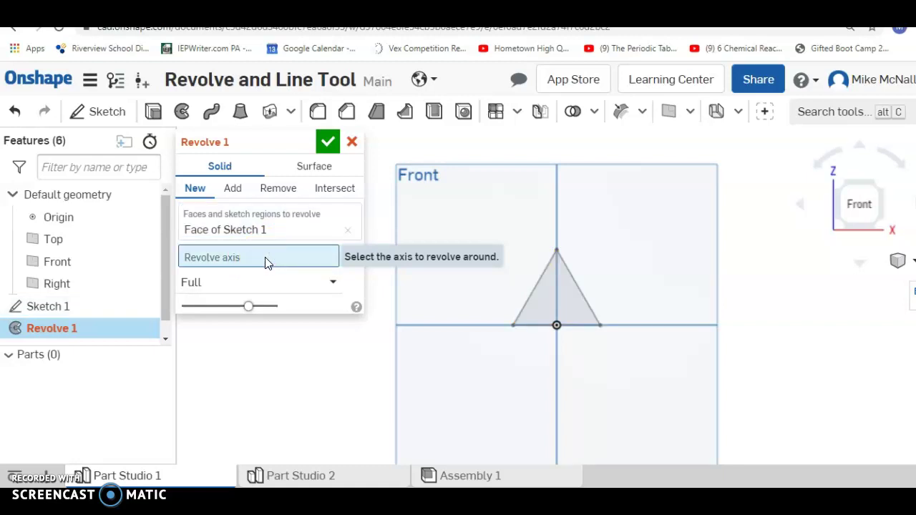
click(542, 288)
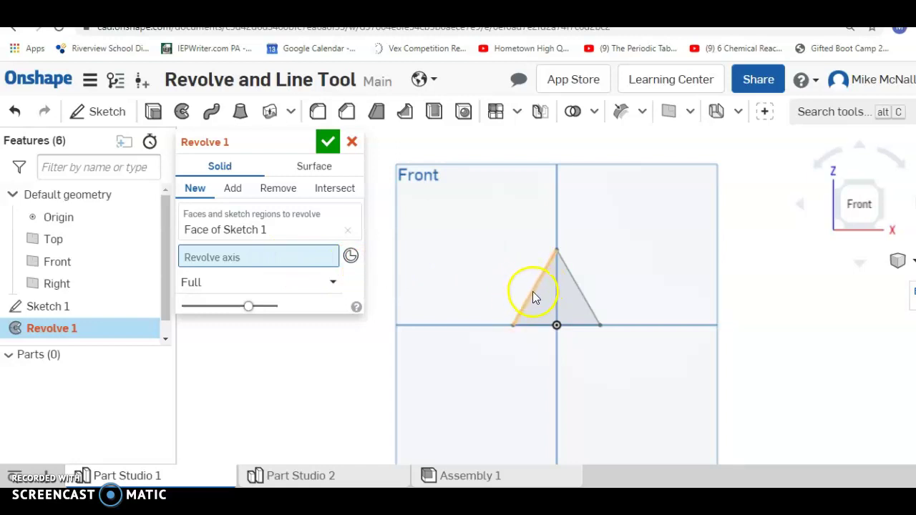
click(533, 291)
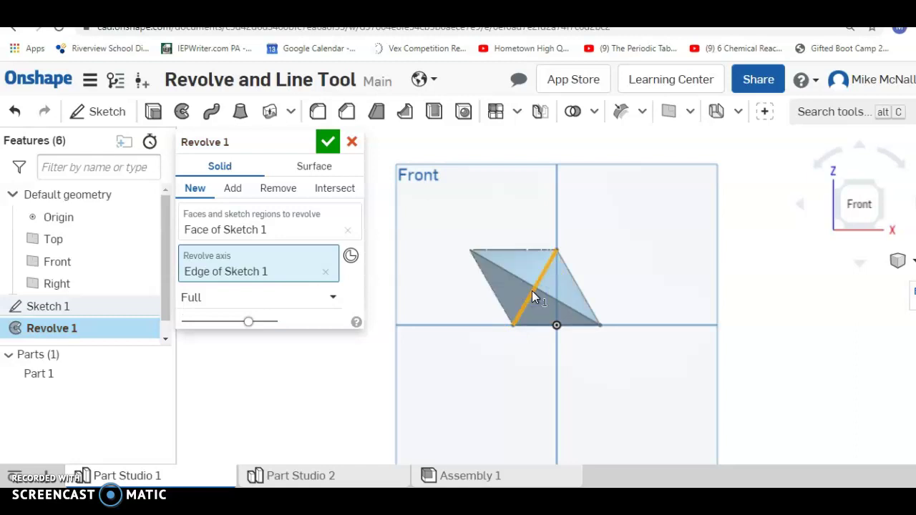
- Examine the revolve preview from the left side and from tilted views above and below
key(shift+3)
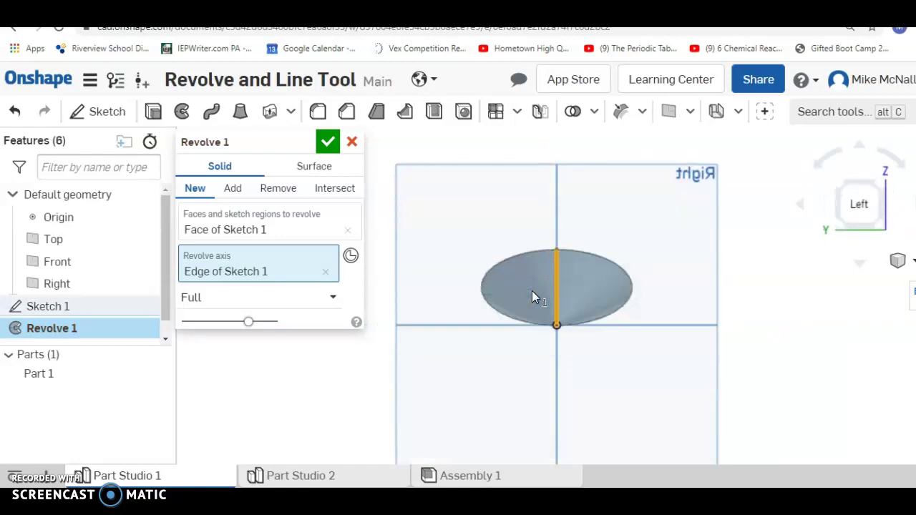
key(Down)
key(Up)
key(Up)
key(Up)
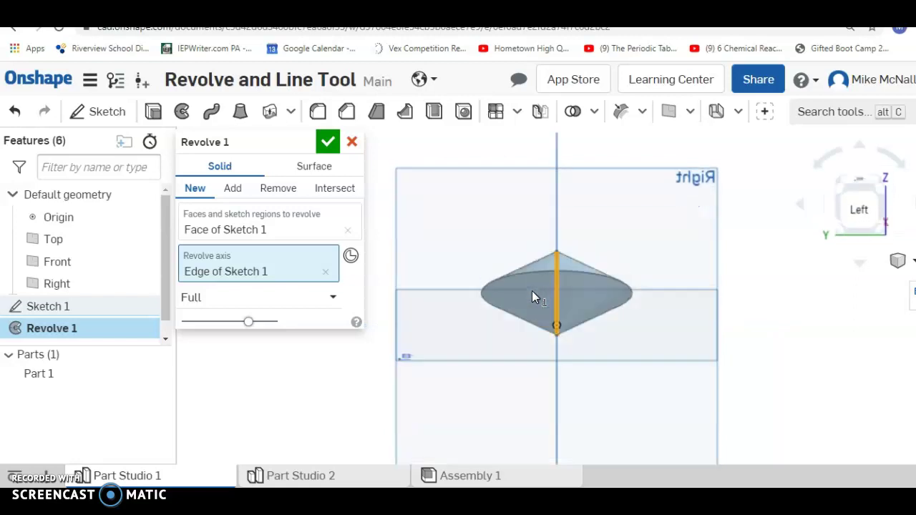
key(Down)
key(Down)
key(Down)
key(Down)
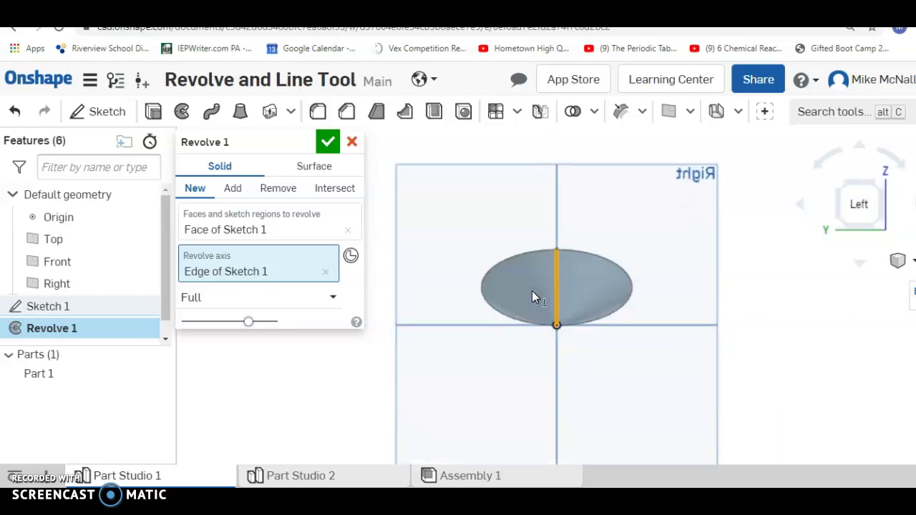
key(Up)
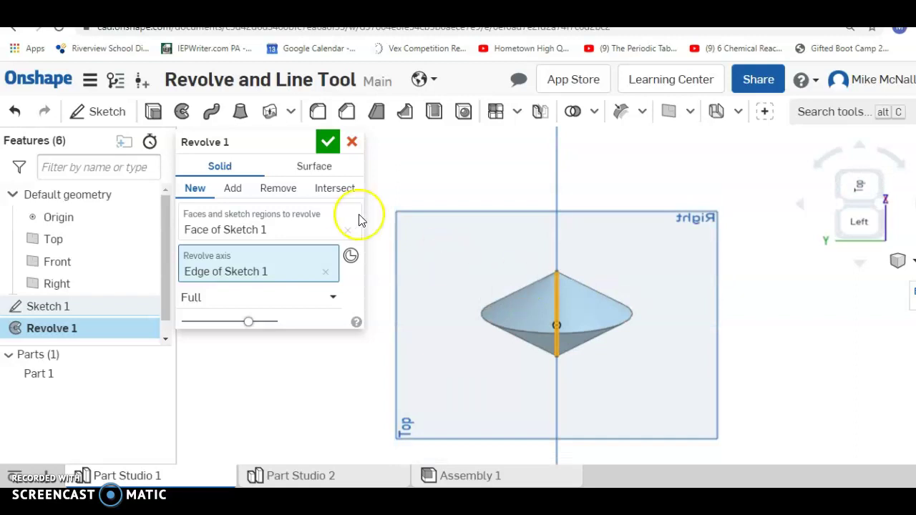
- Undo the revolve axis selection and return to the front view of the triangle
click(14, 113)
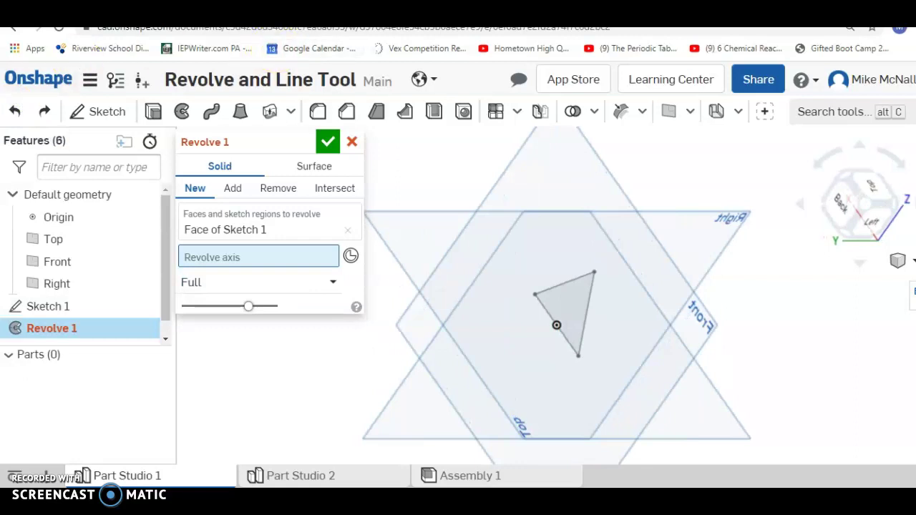
key(shift+3)
right_drag(573, 308, 537, 322)
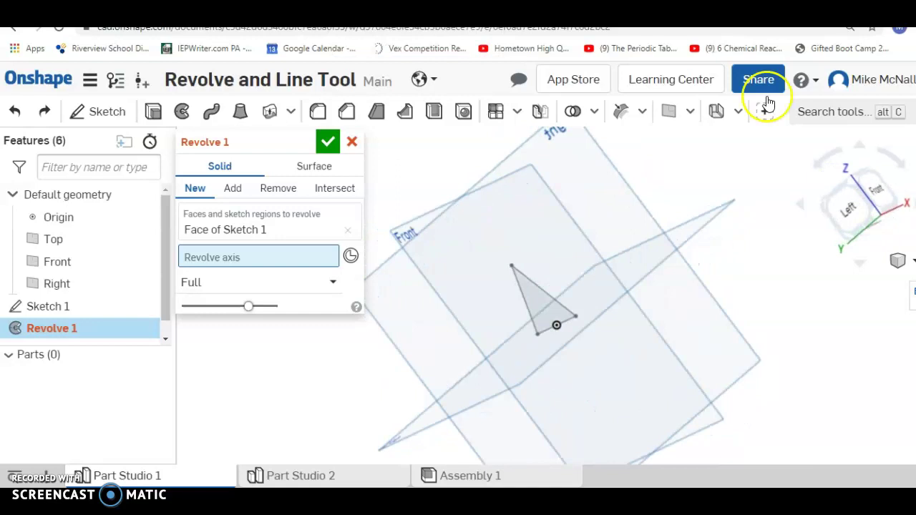
click(879, 192)
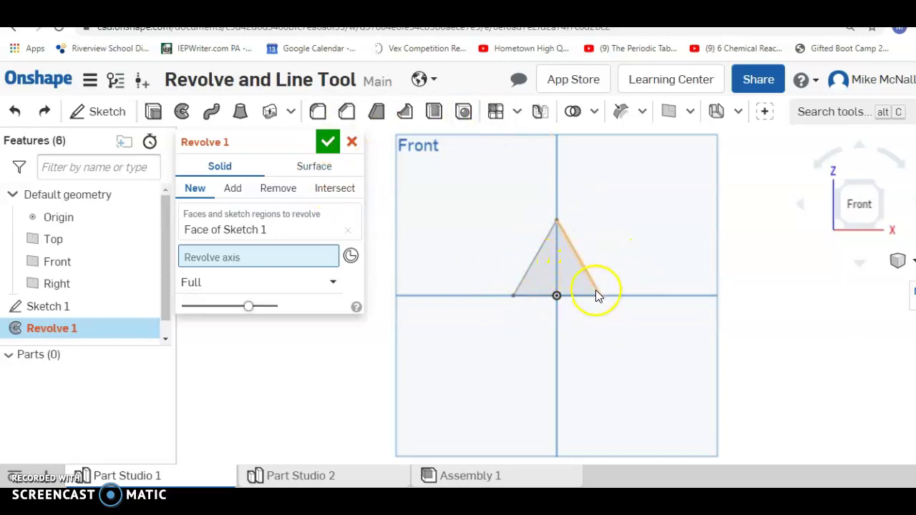
- Pick the triangle's left slanted edge as the revolve axis and accept the full revolve
click(536, 259)
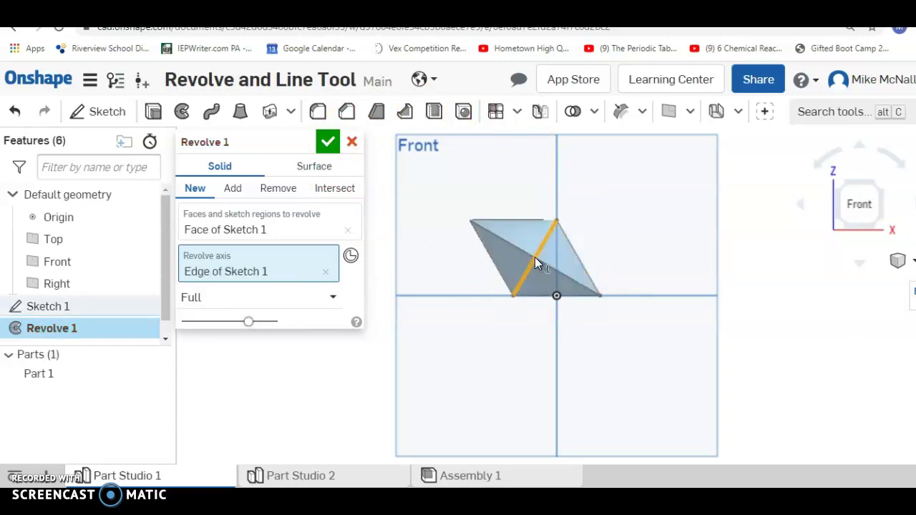
click(476, 246)
click(326, 146)
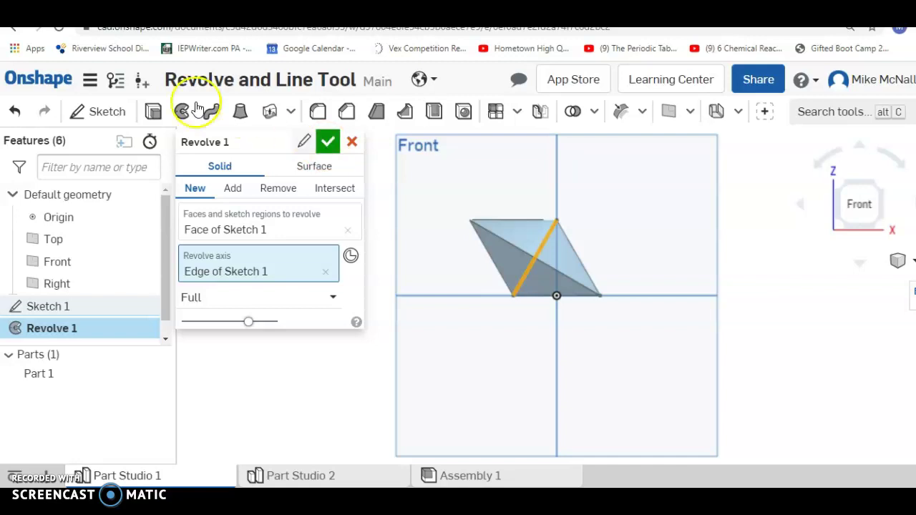
- Sketch a right triangle on the Front plane below the solid, its vertical leg about 1.3 long on the vertical axis, base about 0.94
click(108, 118)
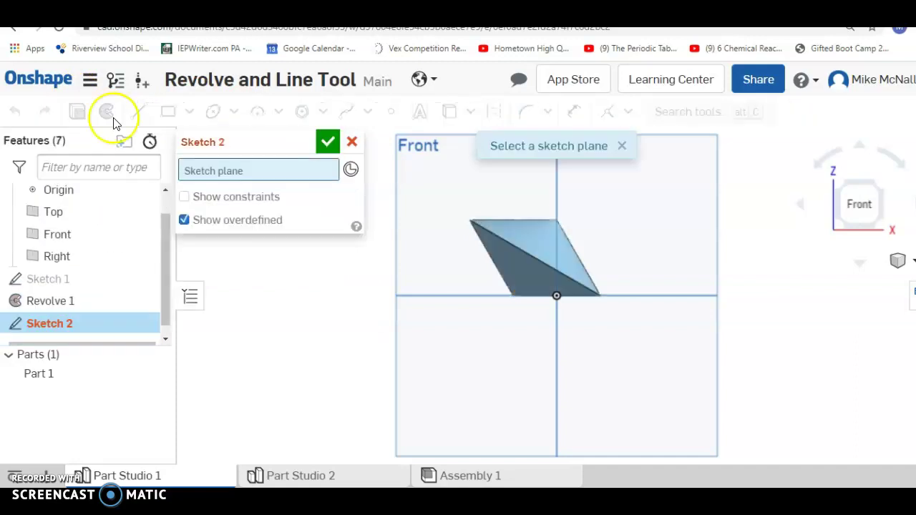
click(589, 398)
click(140, 111)
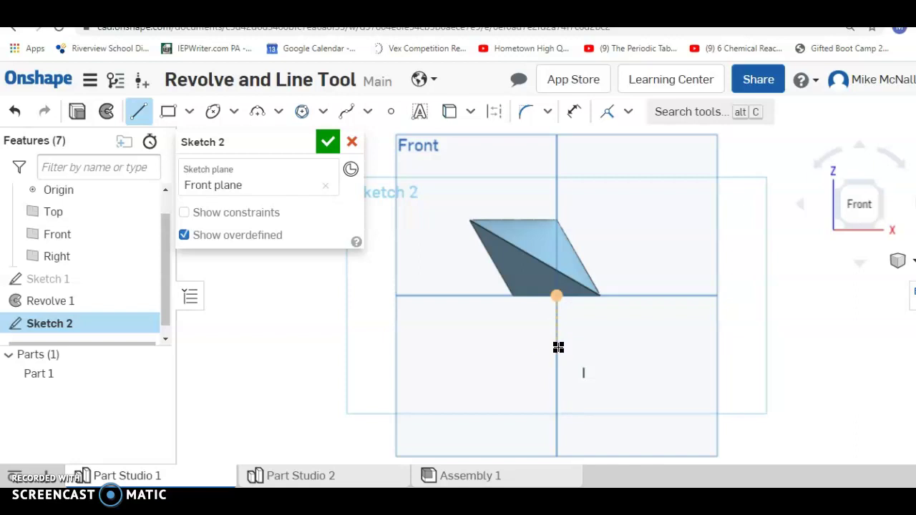
click(542, 235)
click(542, 231)
click(557, 295)
drag(557, 344, 607, 413)
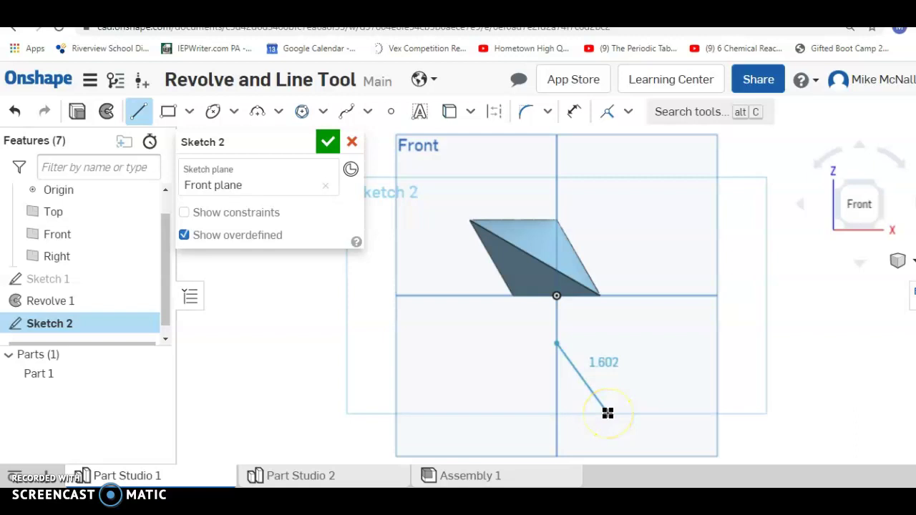
click(607, 414)
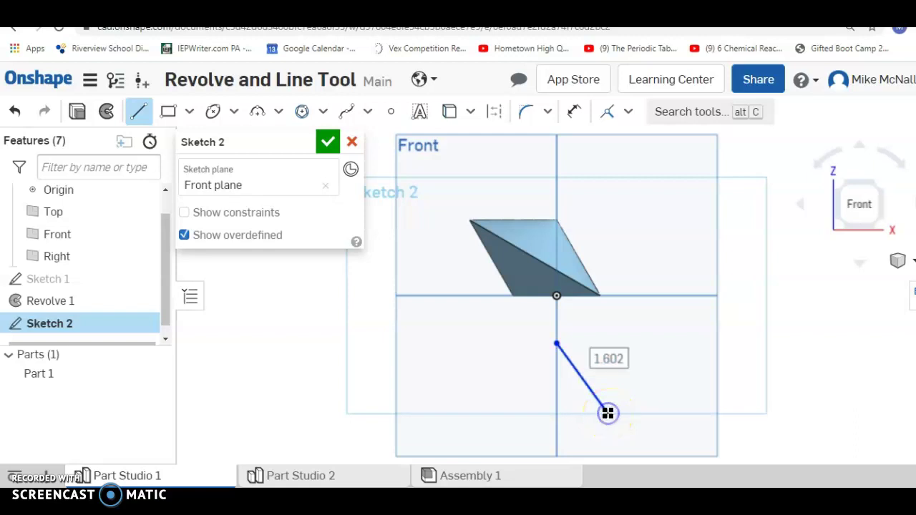
click(558, 413)
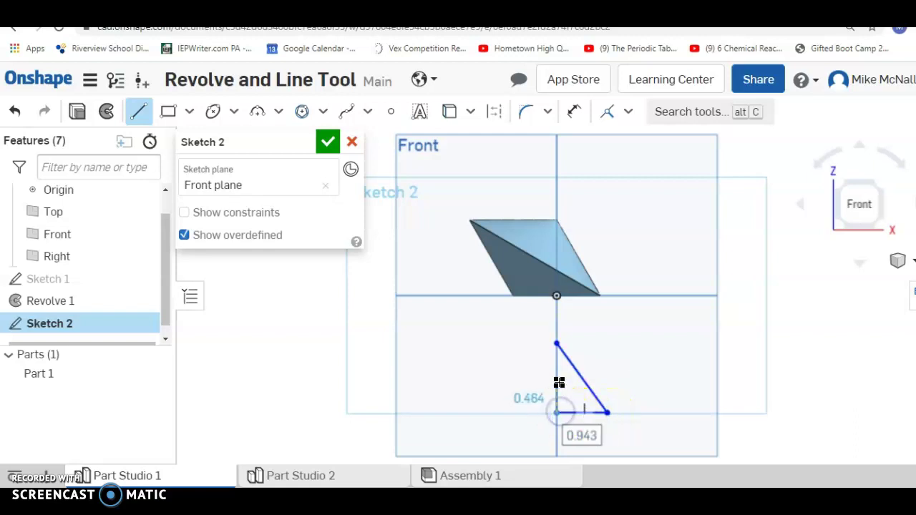
click(557, 344)
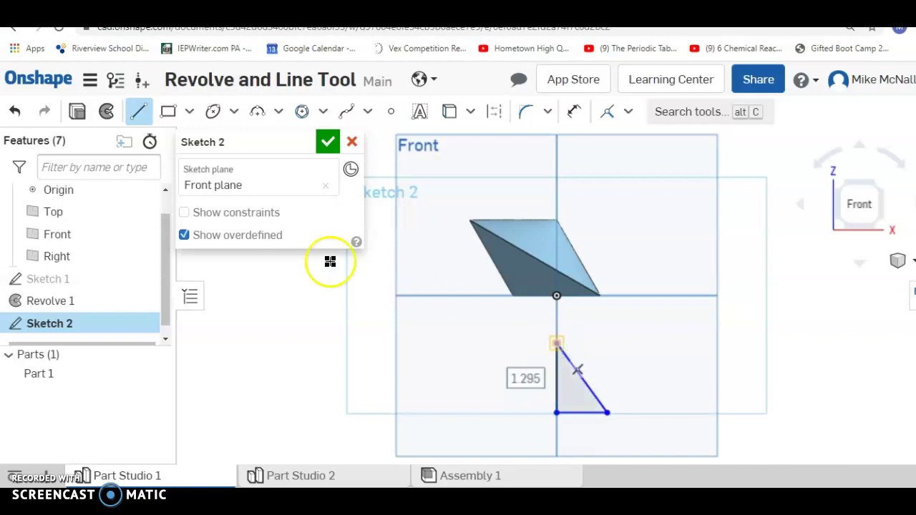
click(327, 144)
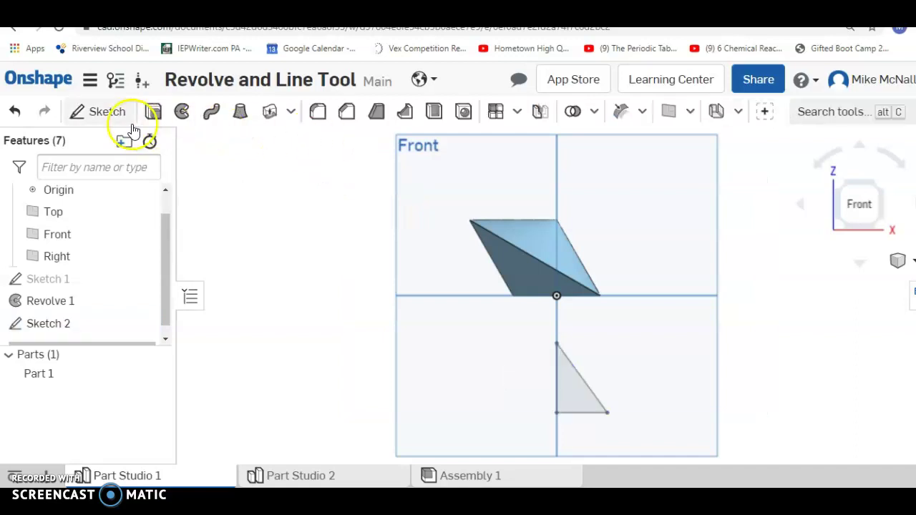
- Start a full solid revolve of the right triangle below the existing solid and make the revolve axis ready for selection
click(182, 114)
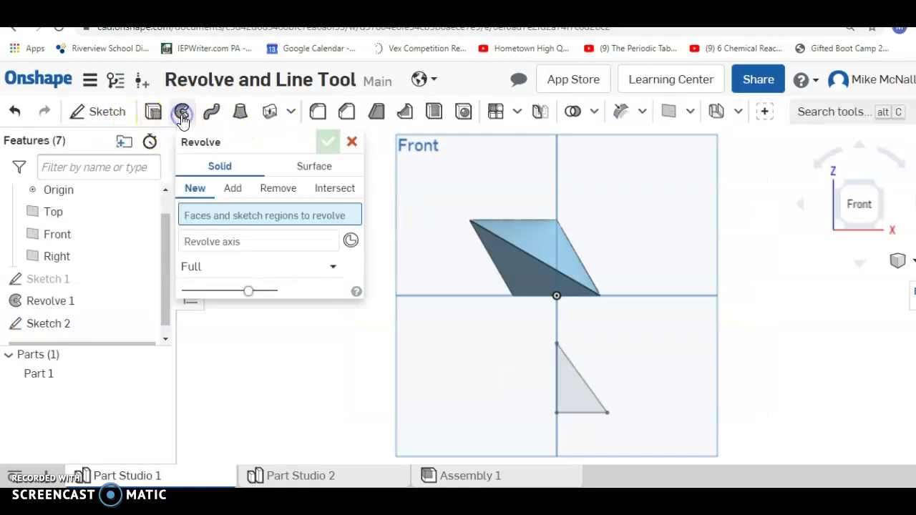
click(572, 394)
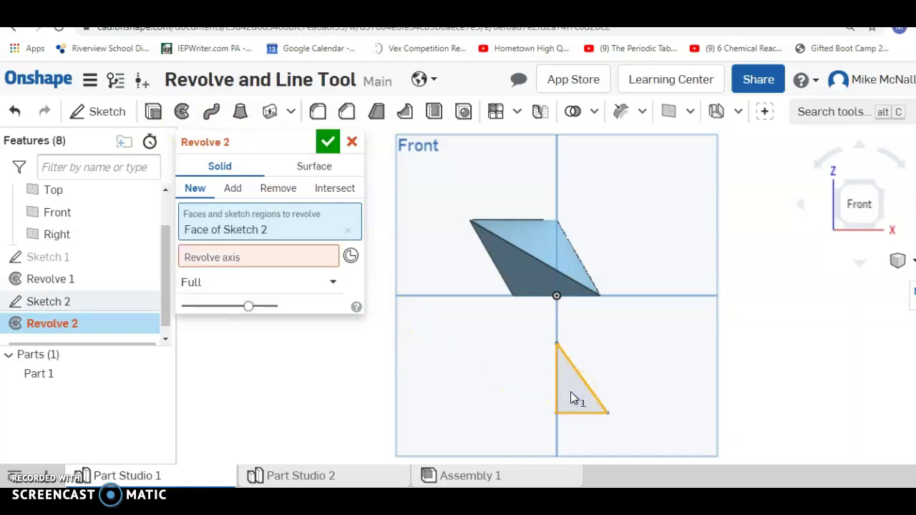
click(268, 263)
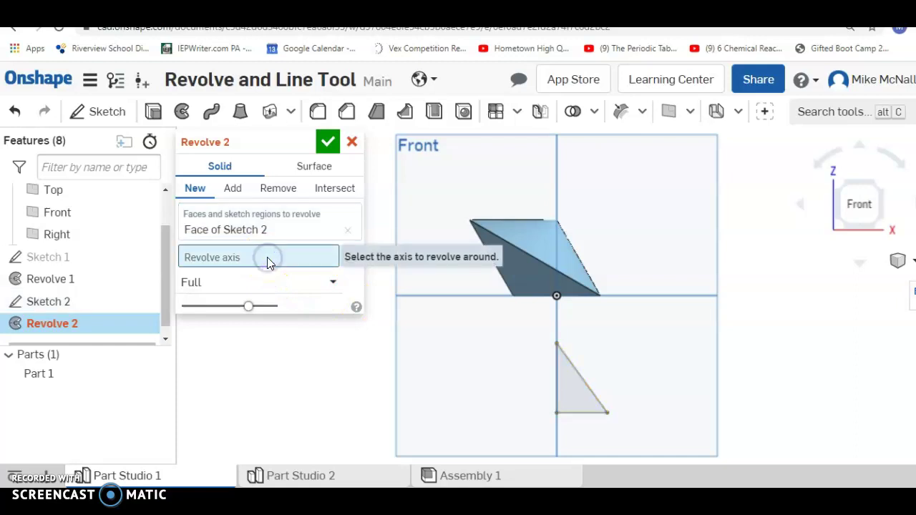
- Try the right triangle's vertical leg as the revolve axis and undo that axis selection in the front view
click(556, 393)
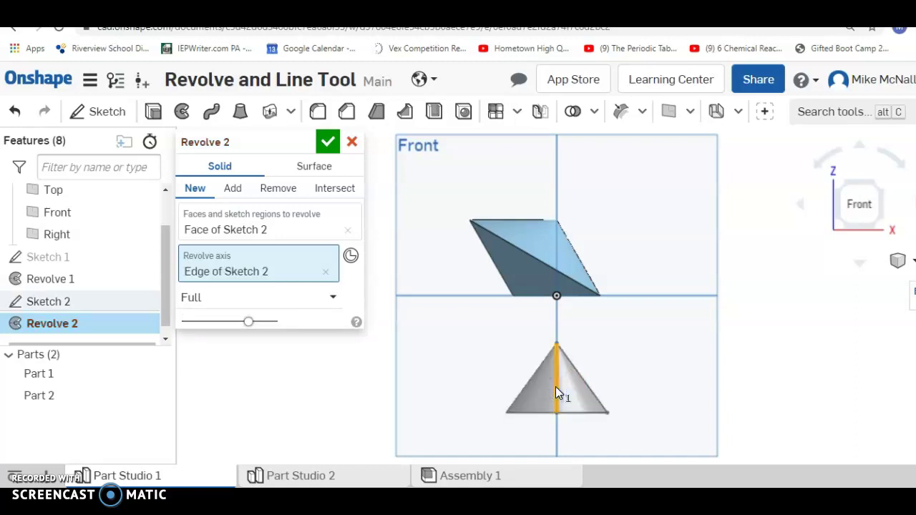
key(shift+4)
key(shift+7)
key(shift+4)
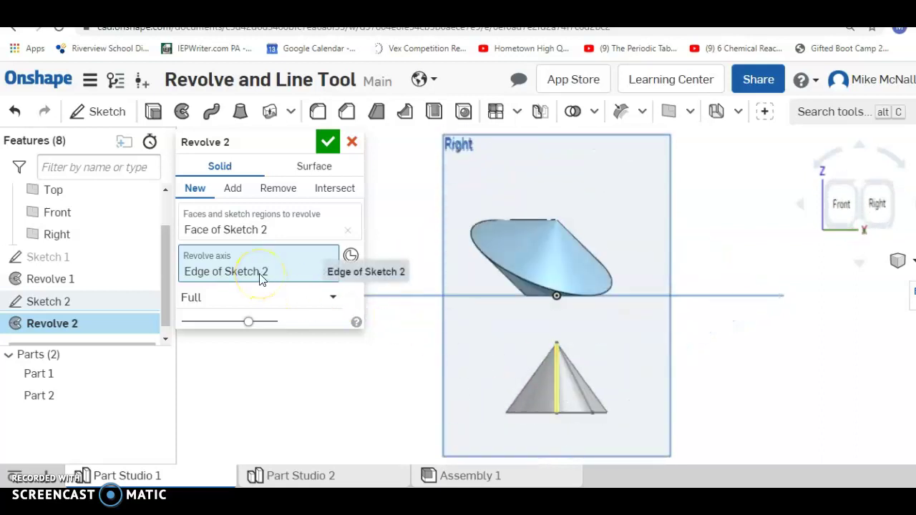
click(836, 207)
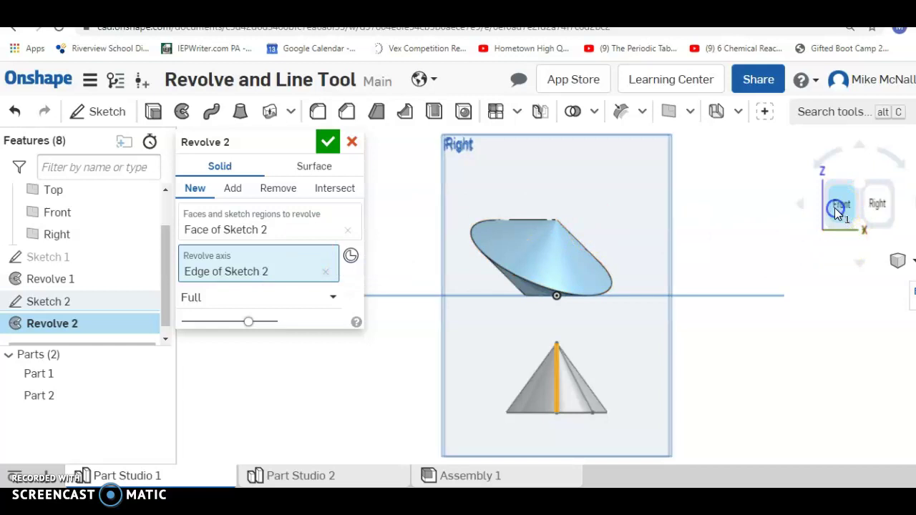
click(287, 268)
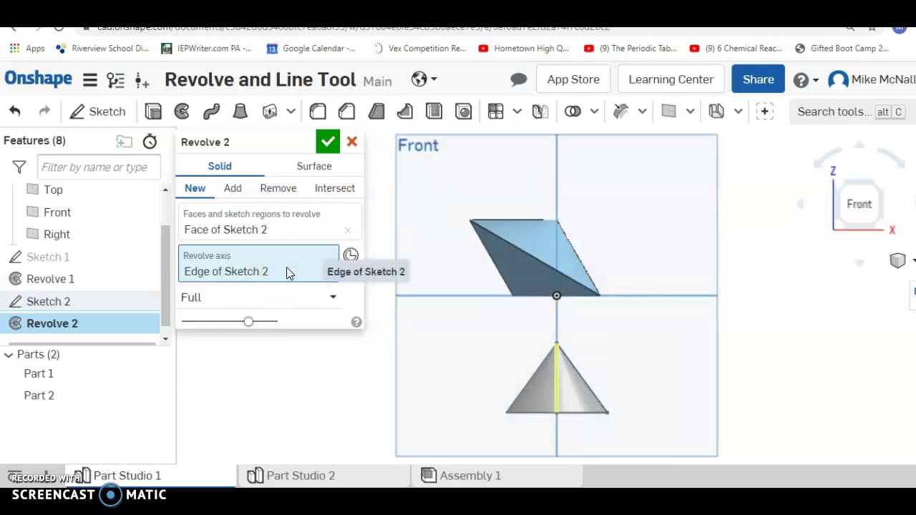
click(16, 113)
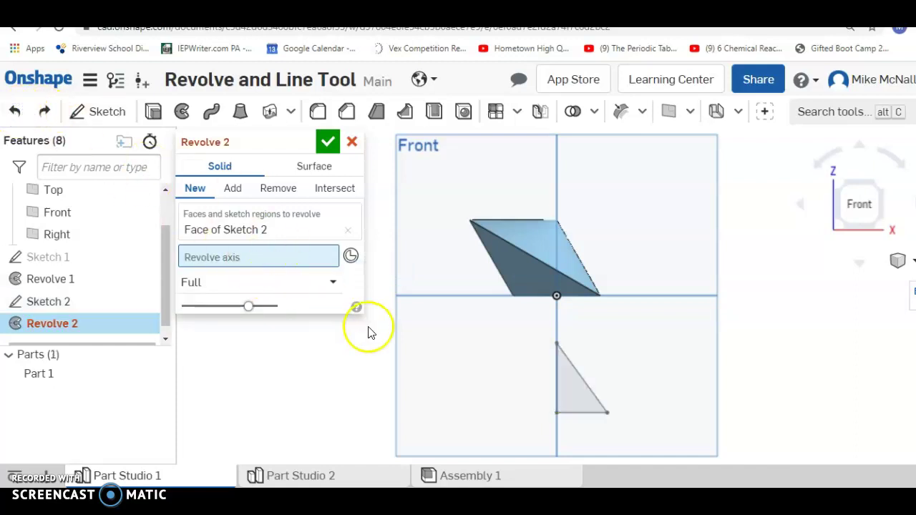
- Pick the right triangle's horizontal base as the axis for the full revolve
click(582, 413)
- Examine the preview of the triangle revolved about its base, looking from below and around to the right side
key(Up)
key(Up)
key(Up)
key(Up)
key(Up)
key(Up)
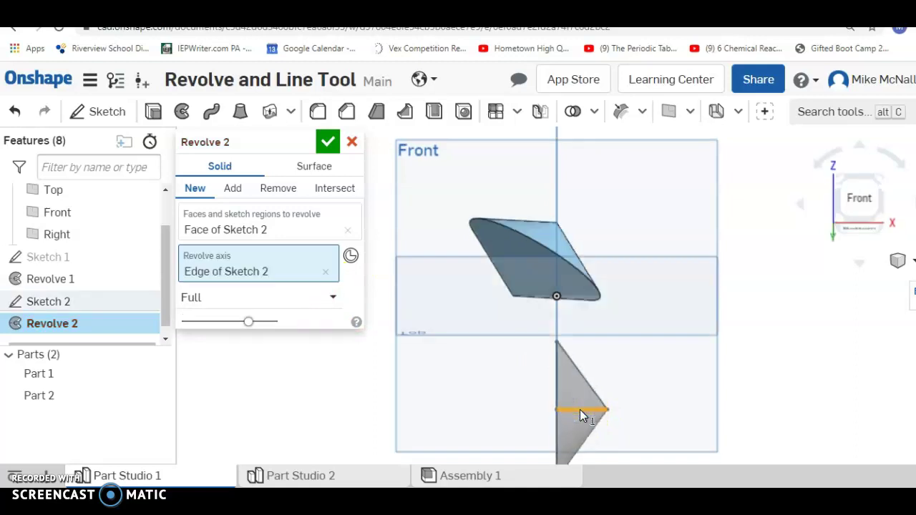
key(Down)
key(Down)
key(Right)
key(Right)
key(Right)
key(Right)
key(Right)
key(Right)
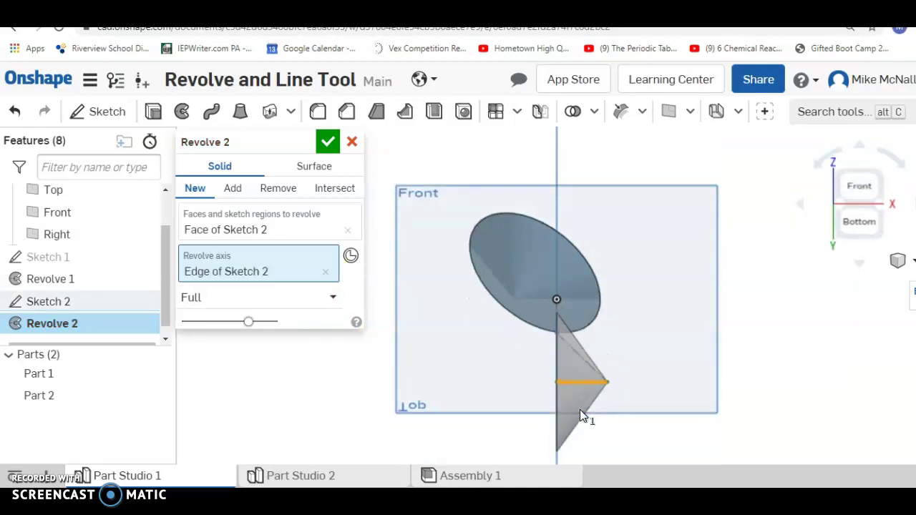
key(Right)
key(Right)
key(Right)
key(Right)
key(Right)
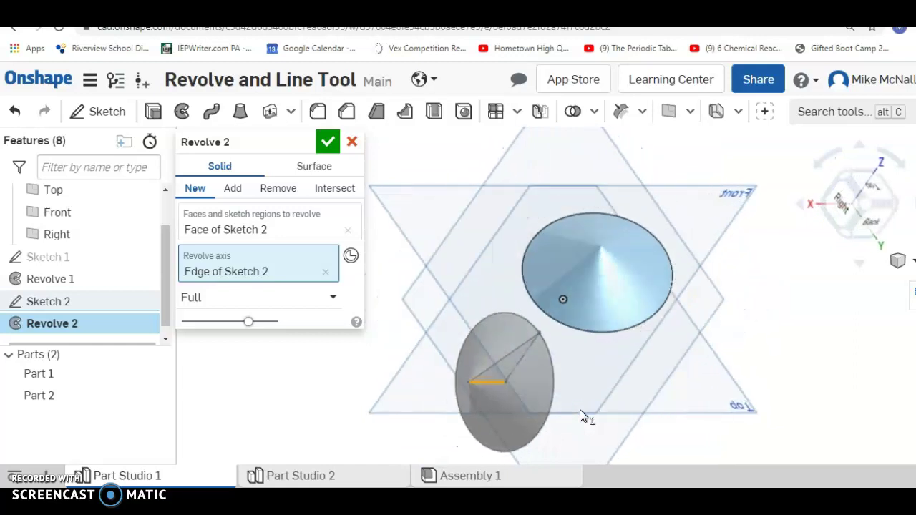
key(Left)
key(Left)
key(Left)
key(Left)
key(Left)
key(Left)
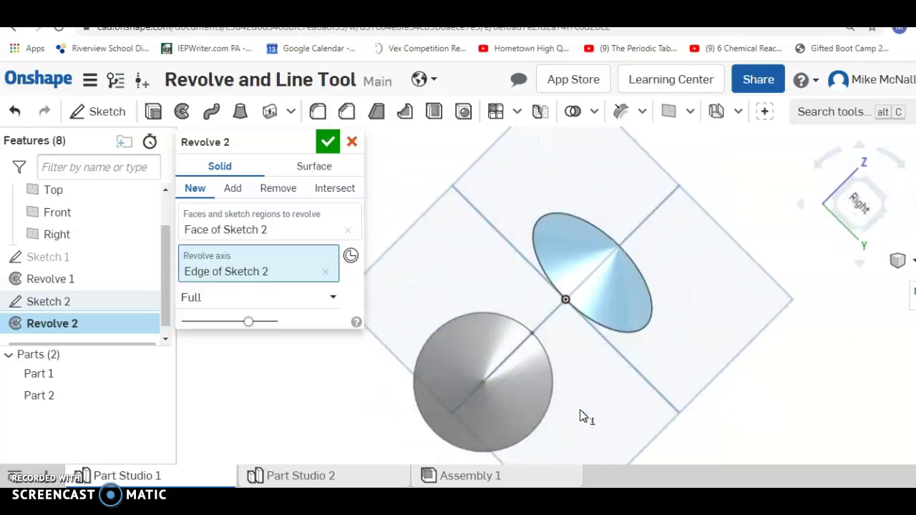